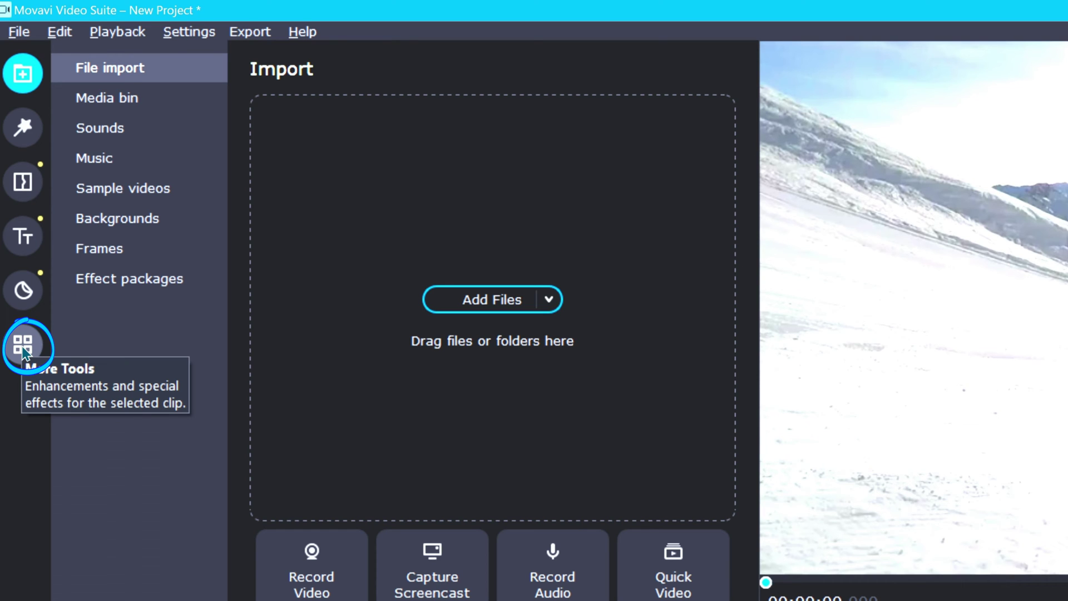
# Step: Open Highlight and Conceal from the Video Editing tools, which places a black rectangle mask on the ski clip
pyautogui.click(23, 346)
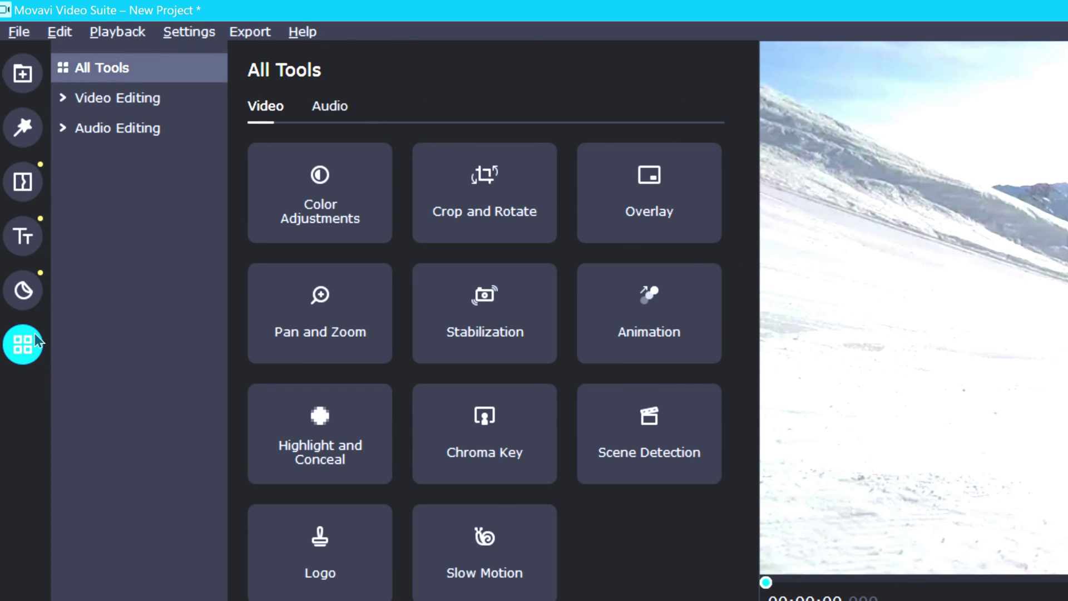
pyautogui.click(65, 109)
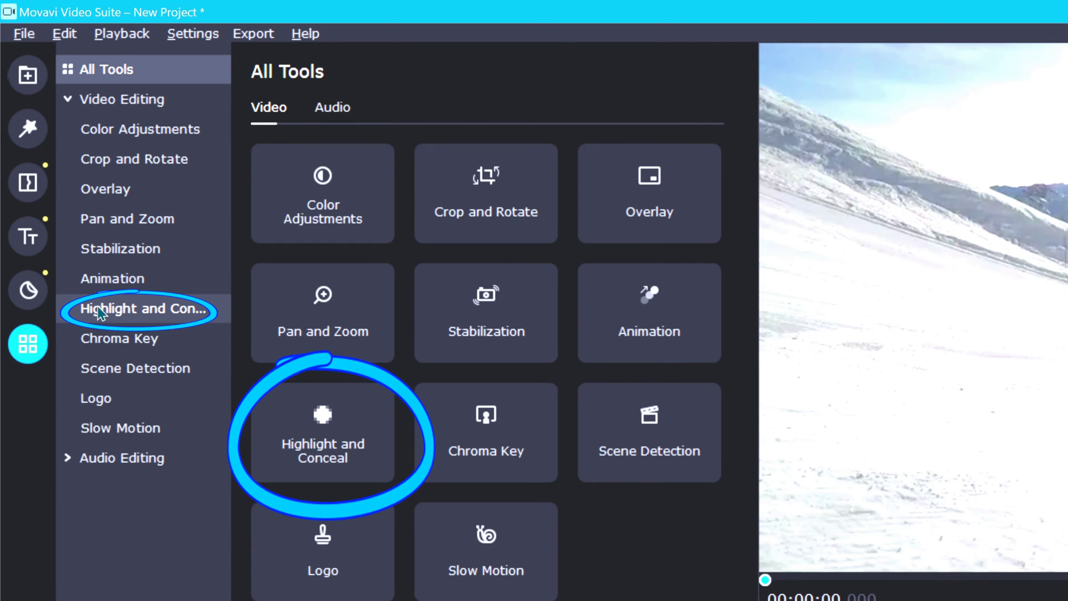
pyautogui.click(100, 309)
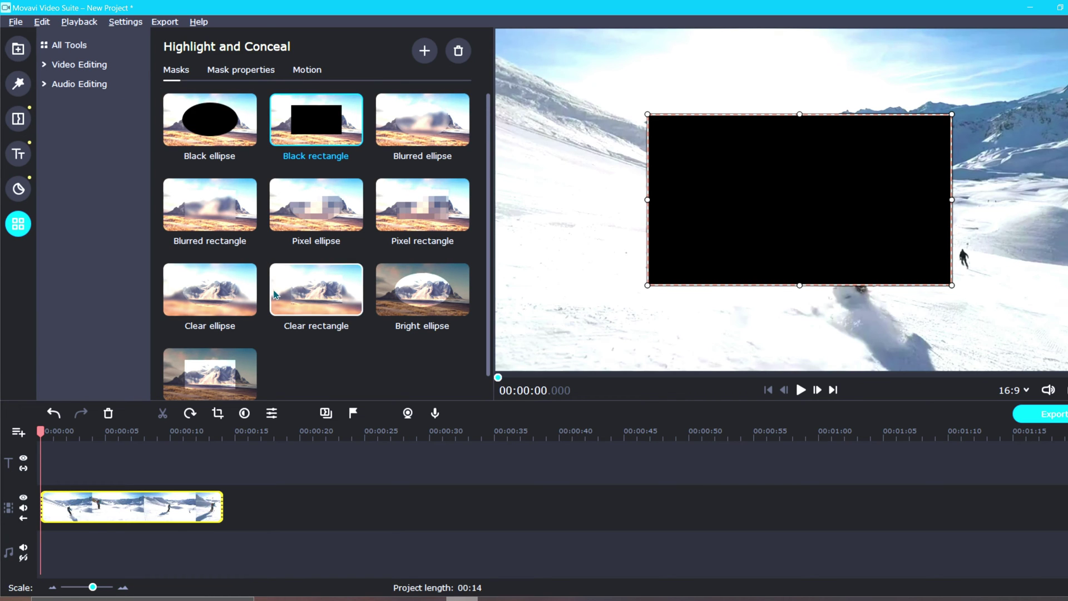
pyautogui.rightClick(134, 516)
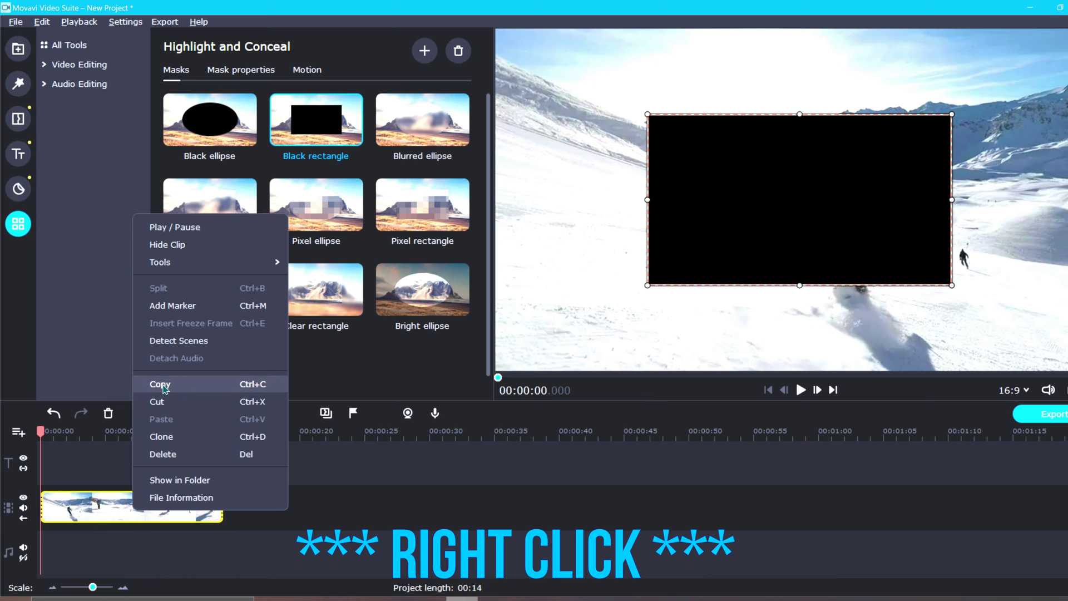
pyautogui.moveTo(167, 263)
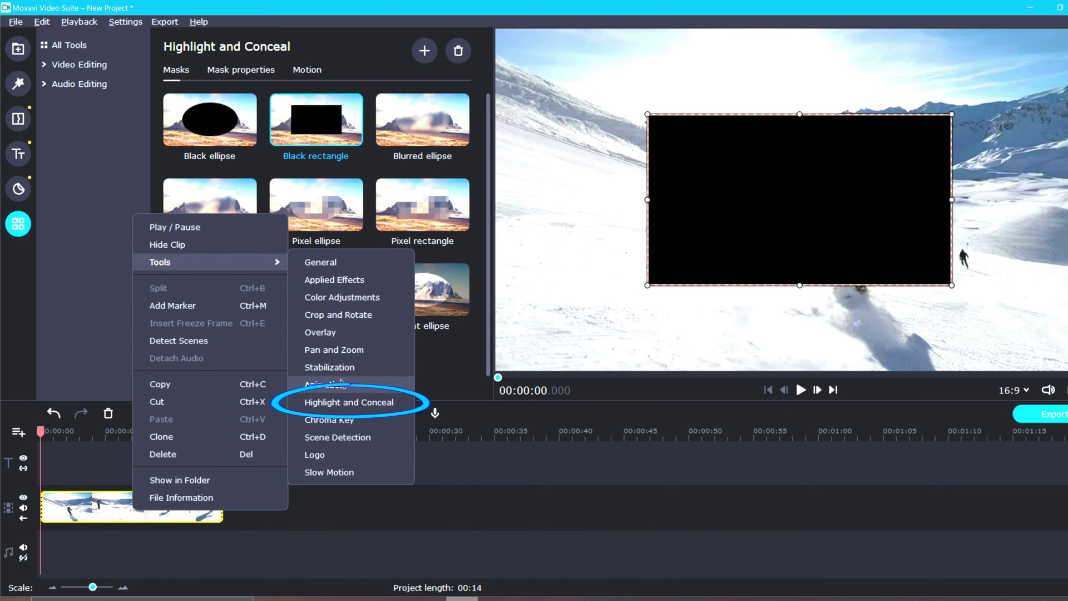
pyautogui.click(344, 403)
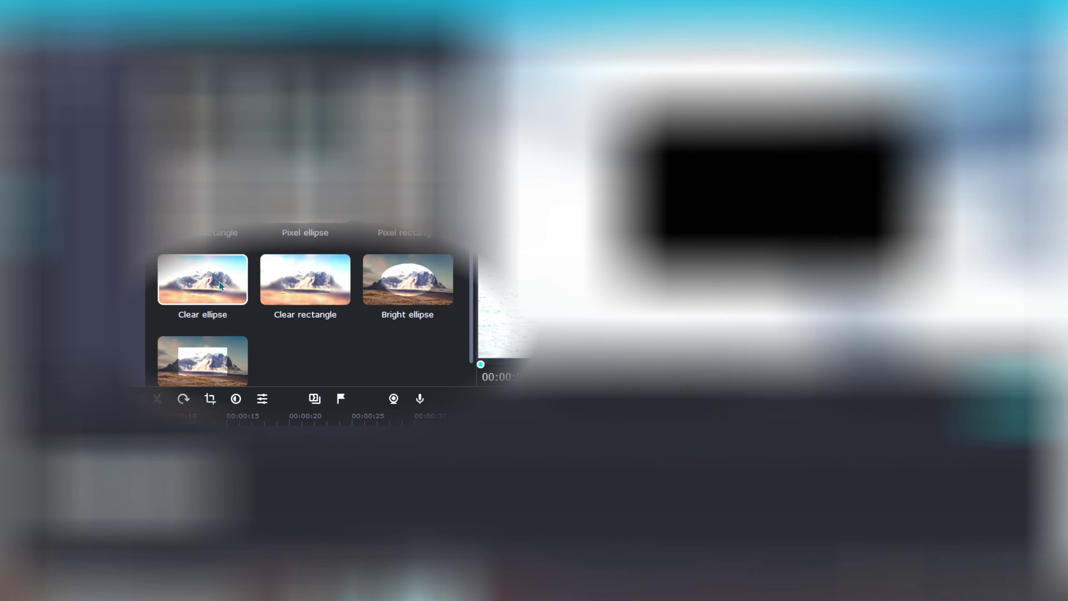
# Step: Try Clear and Bright ellipse, then use a Bright rectangle mask resized over the distant skier
pyautogui.click(217, 285)
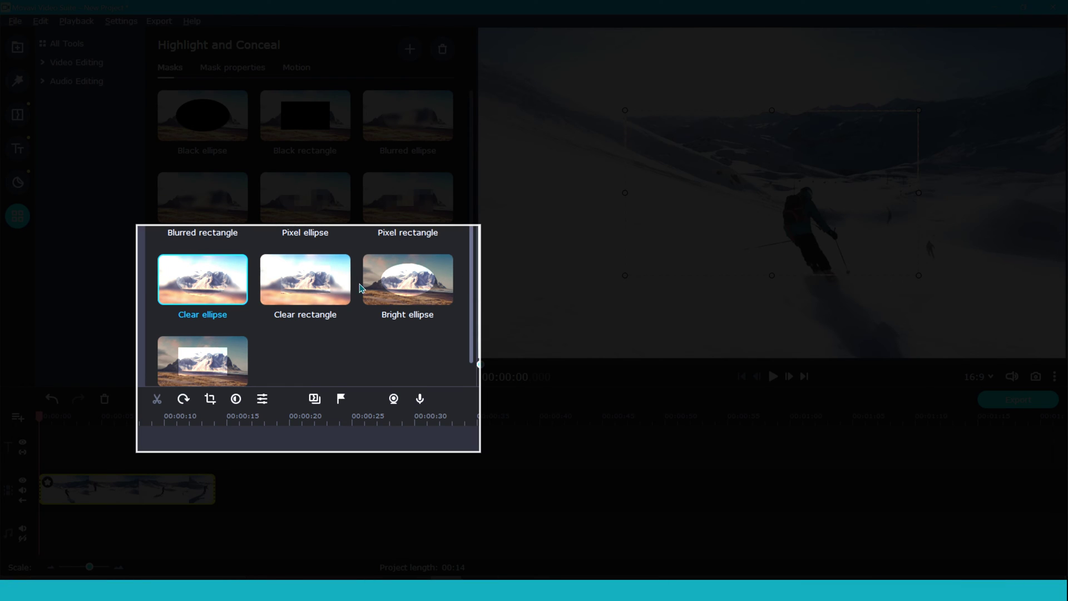
pyautogui.click(378, 288)
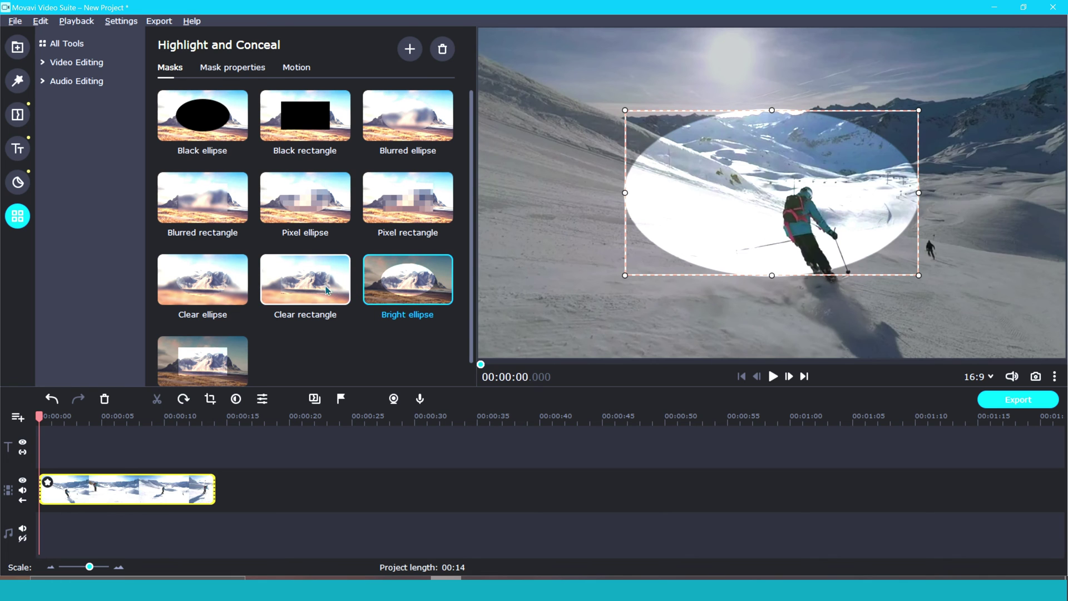
pyautogui.click(217, 359)
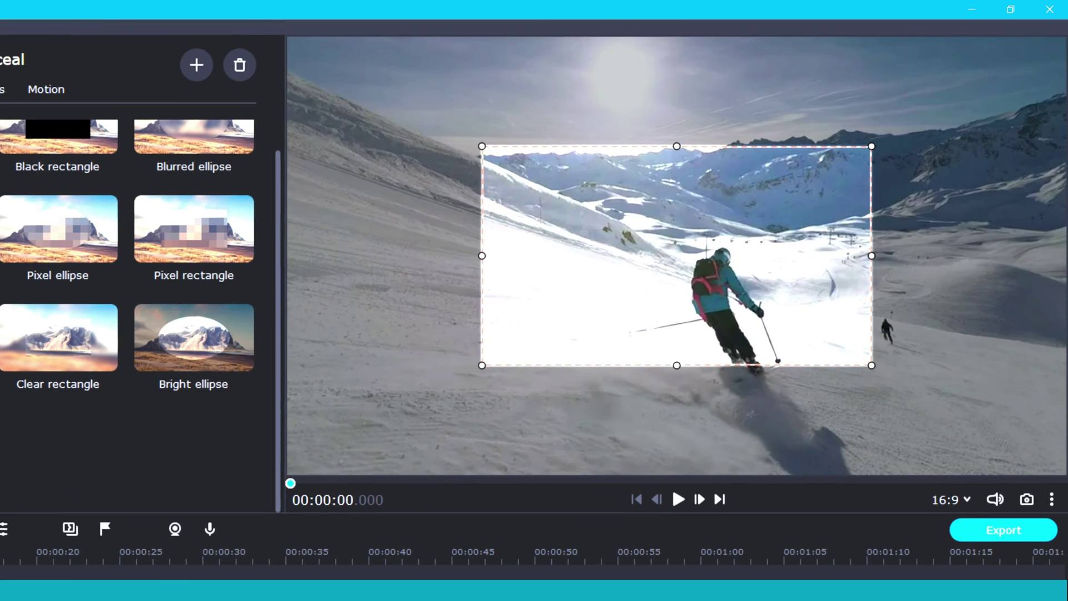
pyautogui.moveTo(663, 243); pyautogui.dragTo(810, 326)
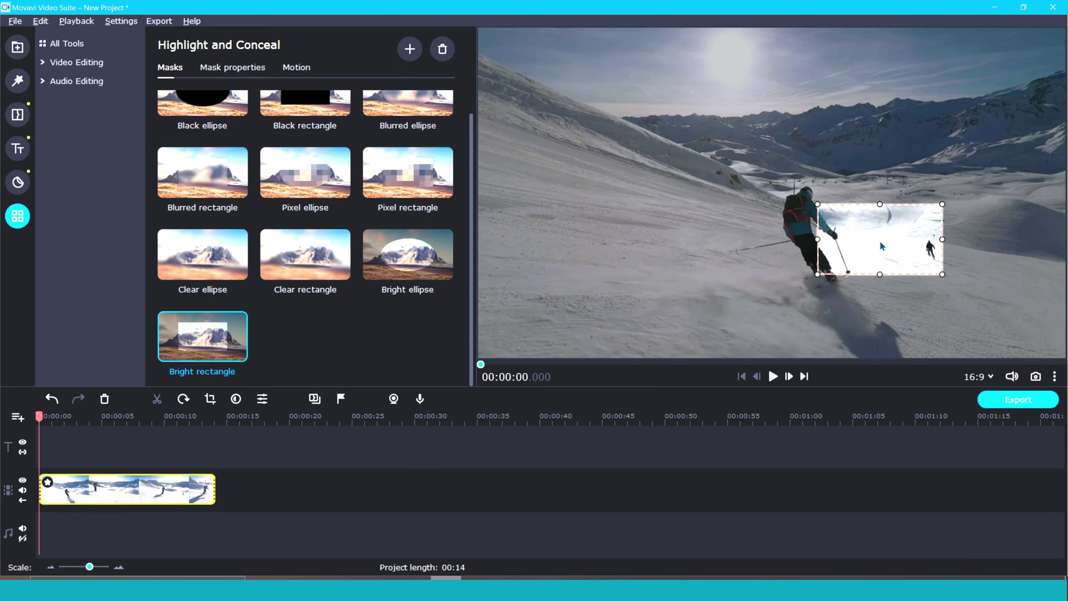
pyautogui.moveTo(881, 245); pyautogui.dragTo(930, 257)
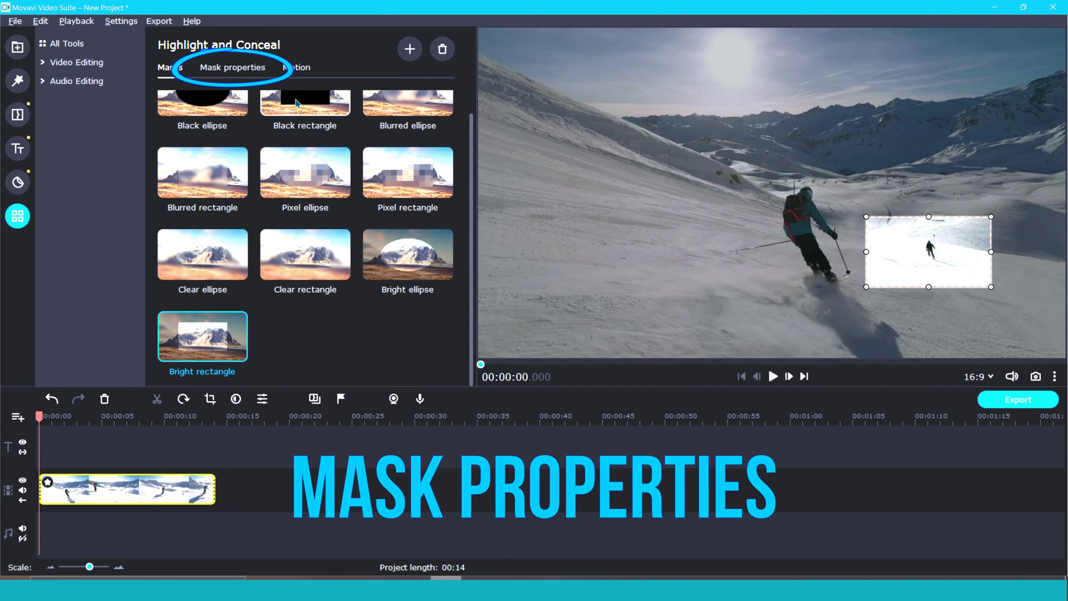
# Step: Set the bright ellipse mask to 60% opacity and slightly feather its edges
pyautogui.click(235, 70)
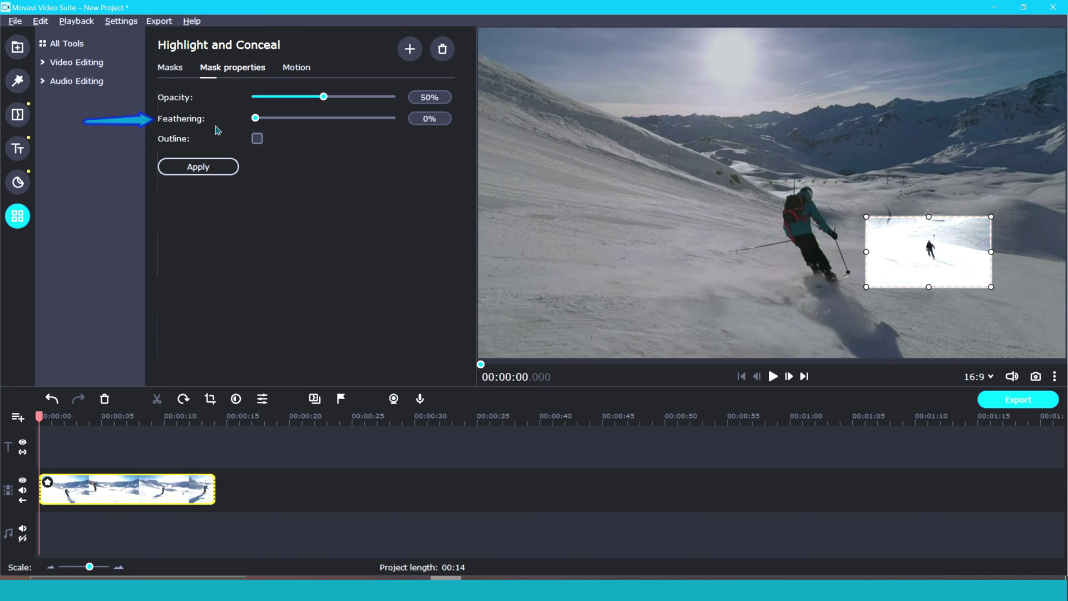
pyautogui.click(257, 138)
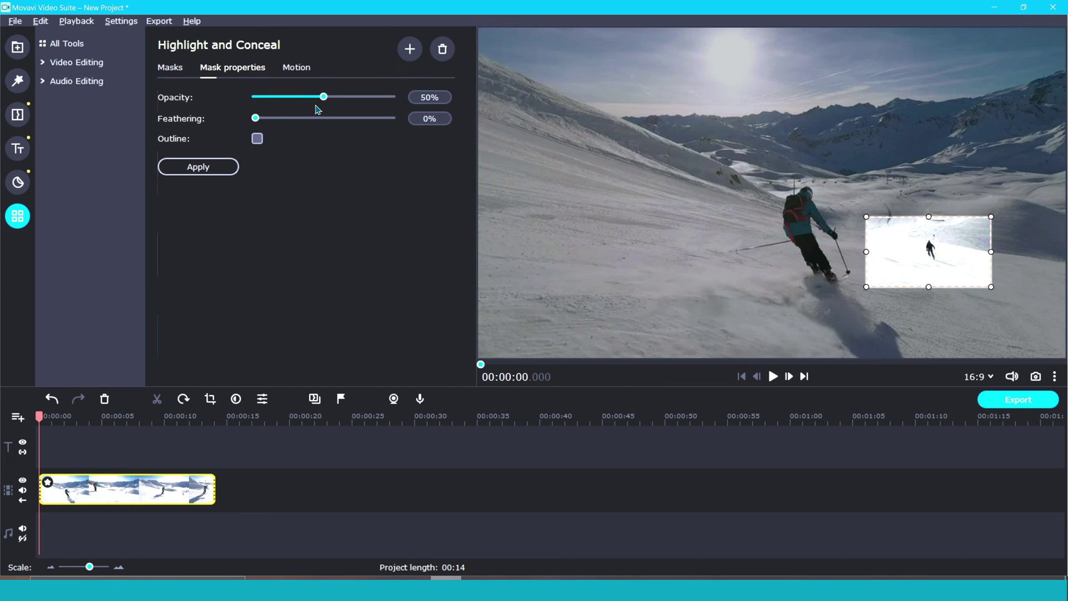
pyautogui.moveTo(324, 98)
pyautogui.mouseDown()
pyautogui.moveTo(291, 98)
pyautogui.moveTo(346, 98)
pyautogui.moveTo(367, 111)
pyautogui.mouseUp()
pyautogui.write('50')
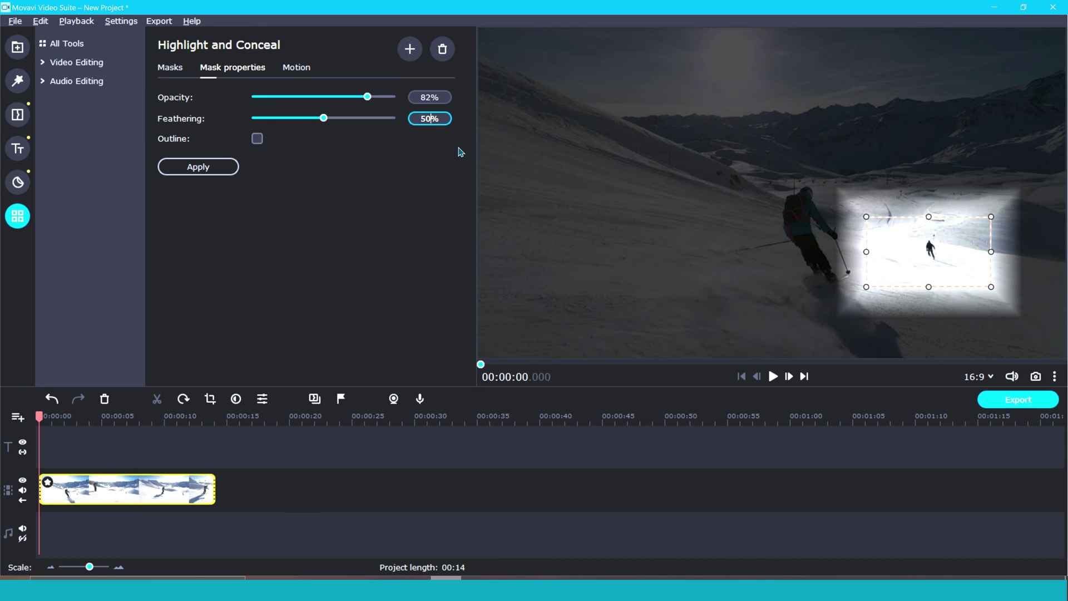
pyautogui.press('BackSpace')
pyautogui.press('BackSpace')
pyautogui.write('0')
pyautogui.moveTo(367, 97)
pyautogui.mouseDown()
pyautogui.moveTo(289, 98)
pyautogui.moveTo(362, 111)
pyautogui.mouseUp()
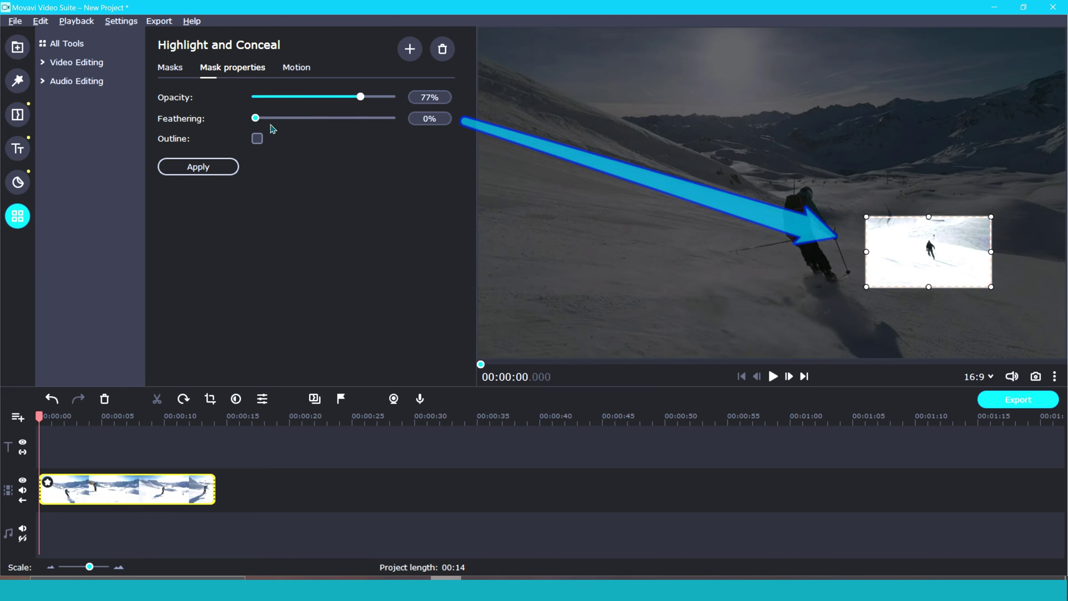
pyautogui.moveTo(255, 118); pyautogui.dragTo(277, 124)
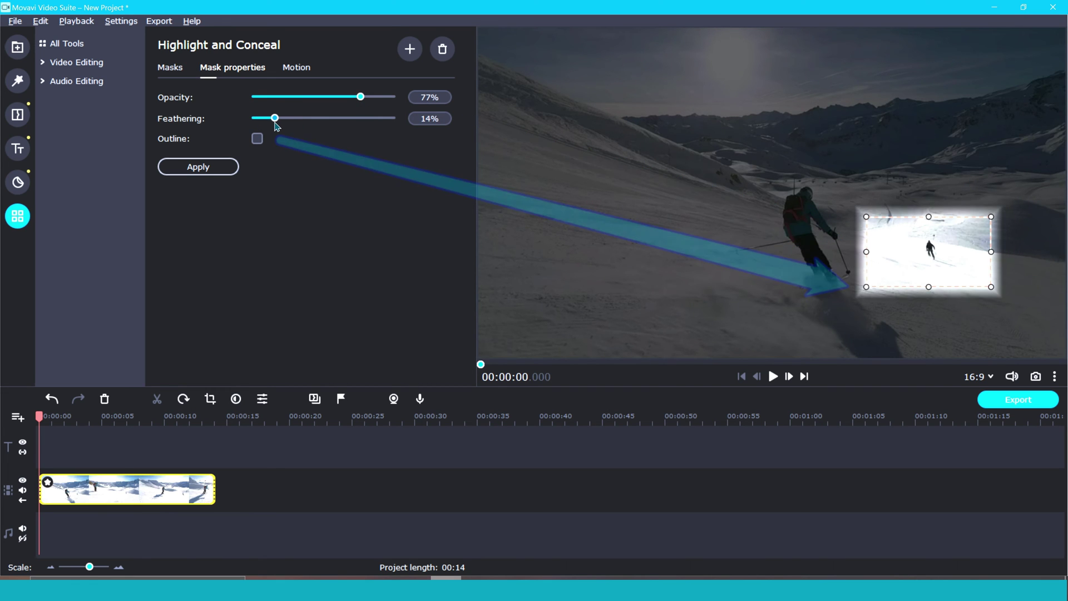
pyautogui.click(258, 139)
pyautogui.click(258, 139)
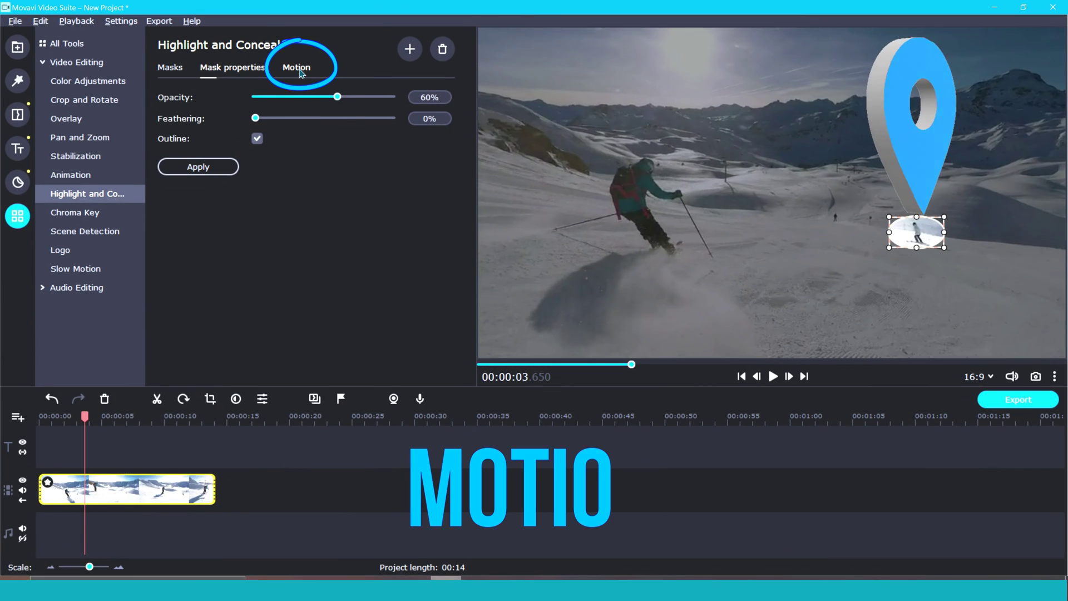
# Step: Motion-track the distant skier's bright ellipse using the Precise tracking mode
pyautogui.click(298, 69)
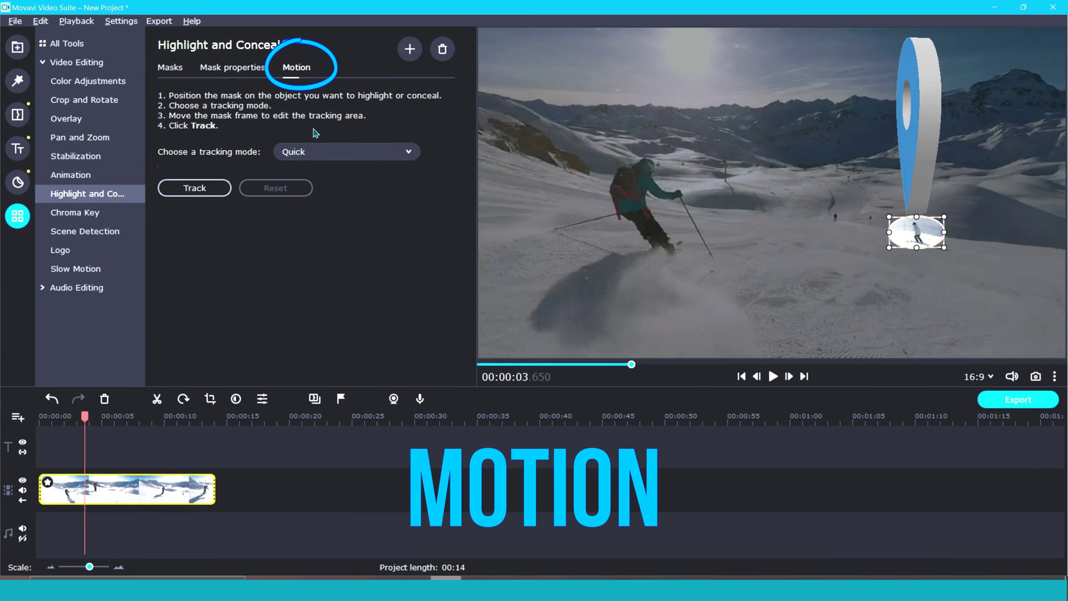
pyautogui.click(409, 152)
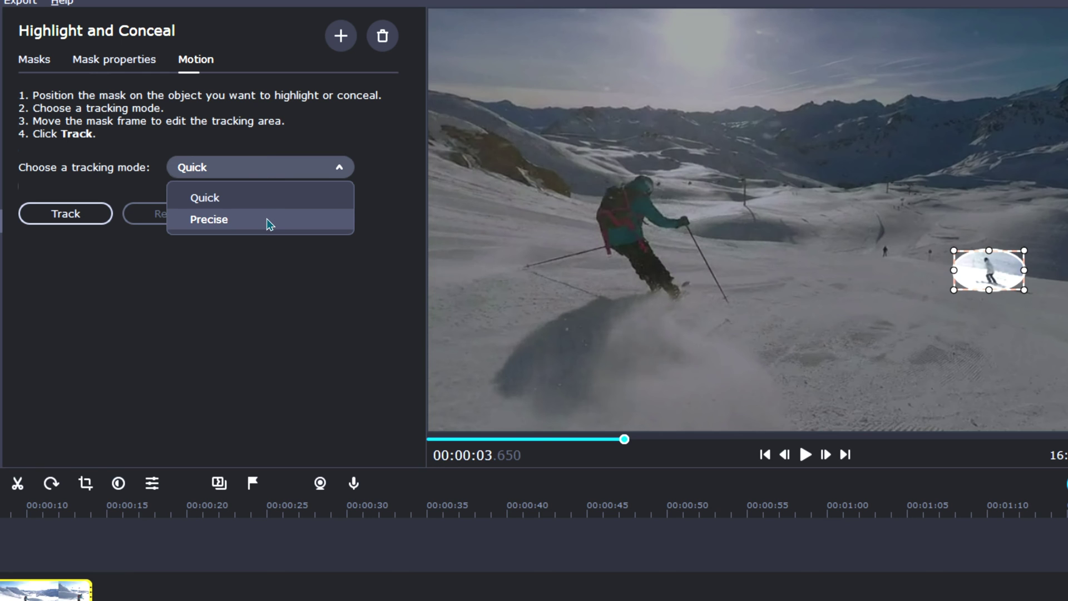
pyautogui.click(270, 223)
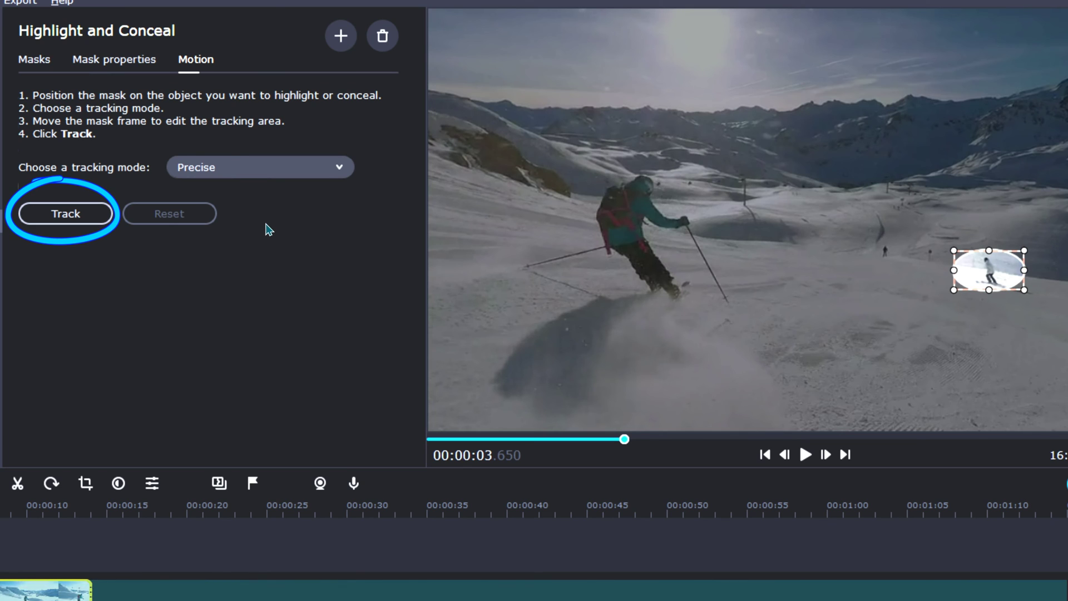
pyautogui.click(76, 219)
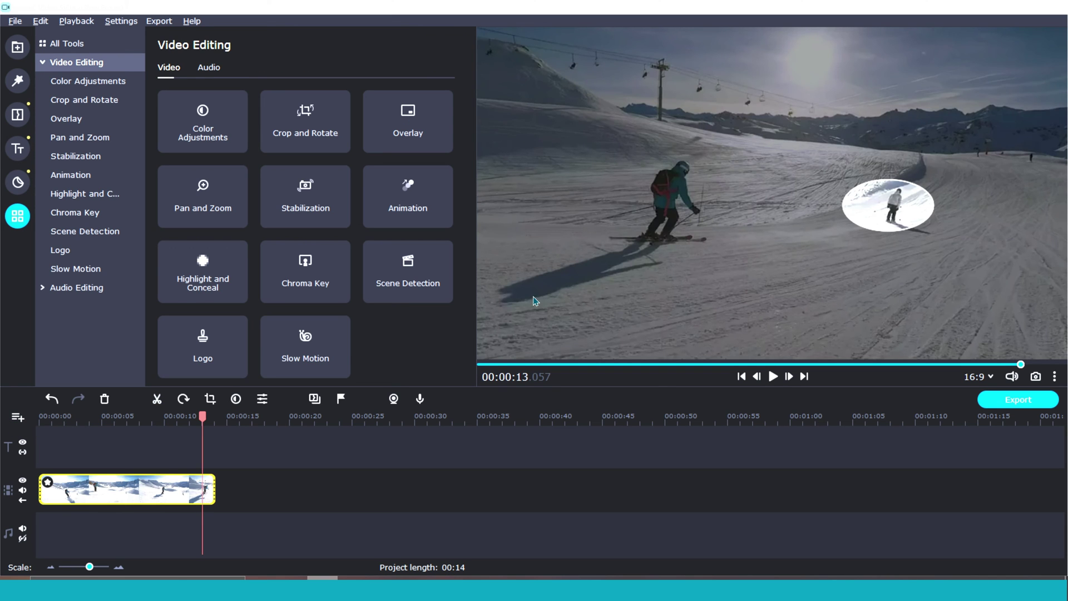
# Step: Return the playhead to 00:00:00 and reopen the Highlight and Conceal masks
pyautogui.moveTo(203, 418); pyautogui.dragTo(25, 440)
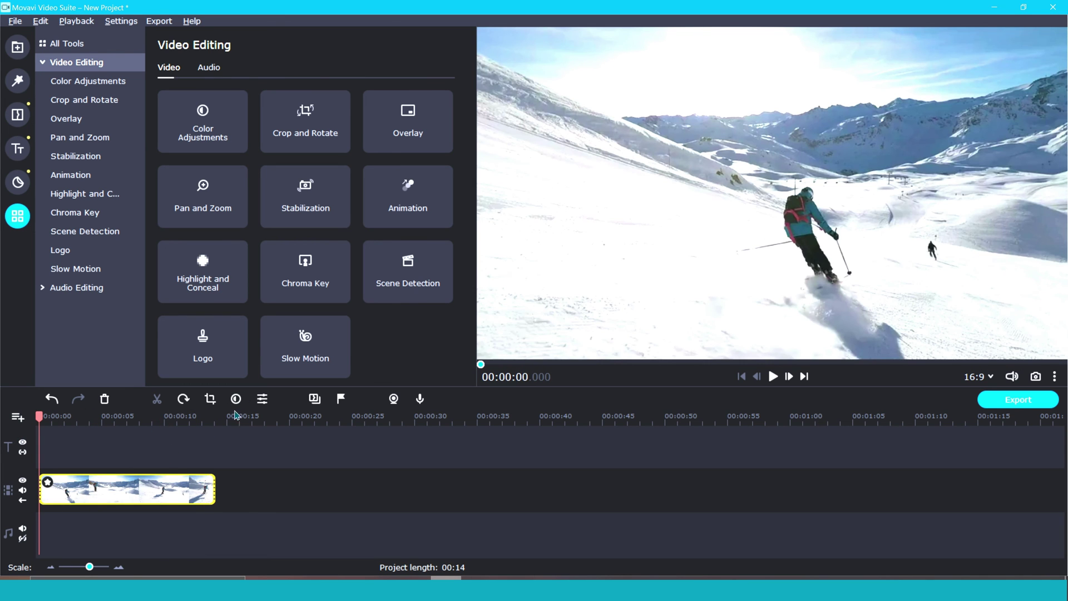
pyautogui.moveTo(413, 198)
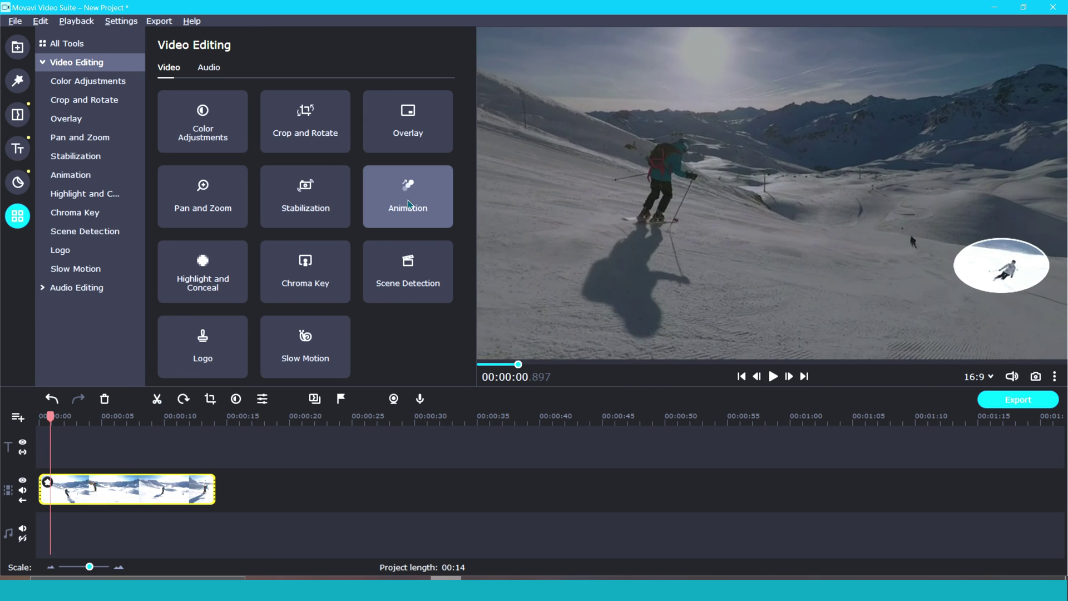
pyautogui.click(204, 271)
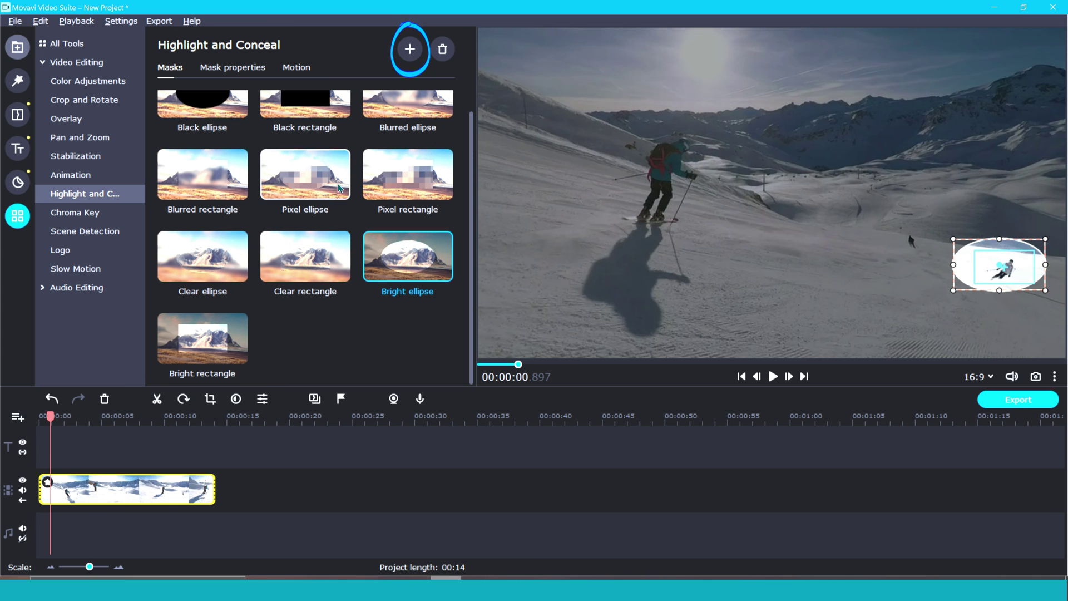
# Step: Add a second bright ellipse tracking the nearby skier, then stop playback around 2.8 seconds
pyautogui.click(410, 49)
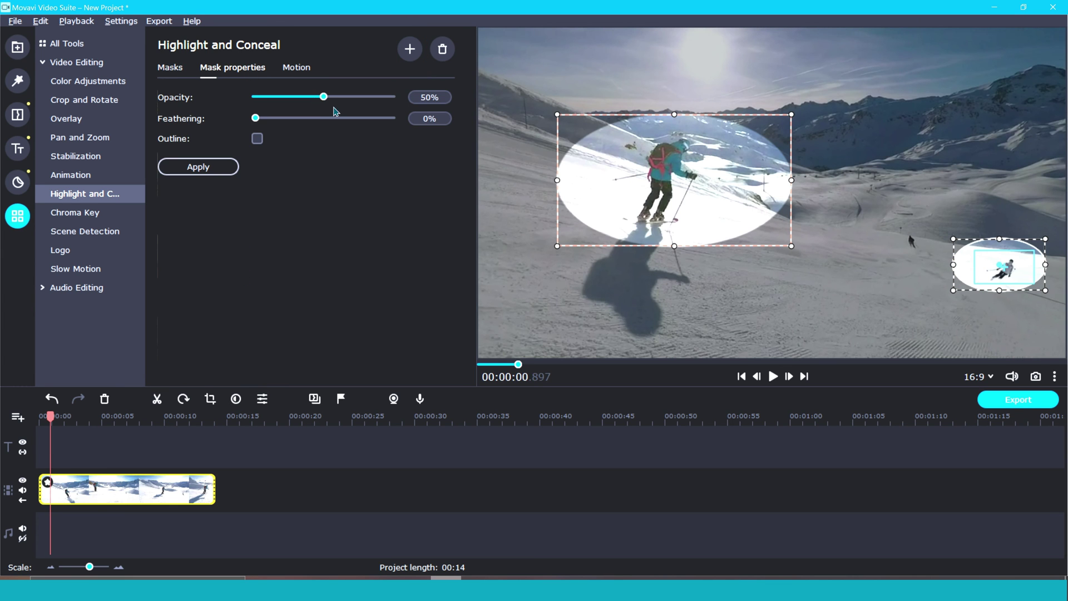
pyautogui.click(297, 68)
pyautogui.click(221, 187)
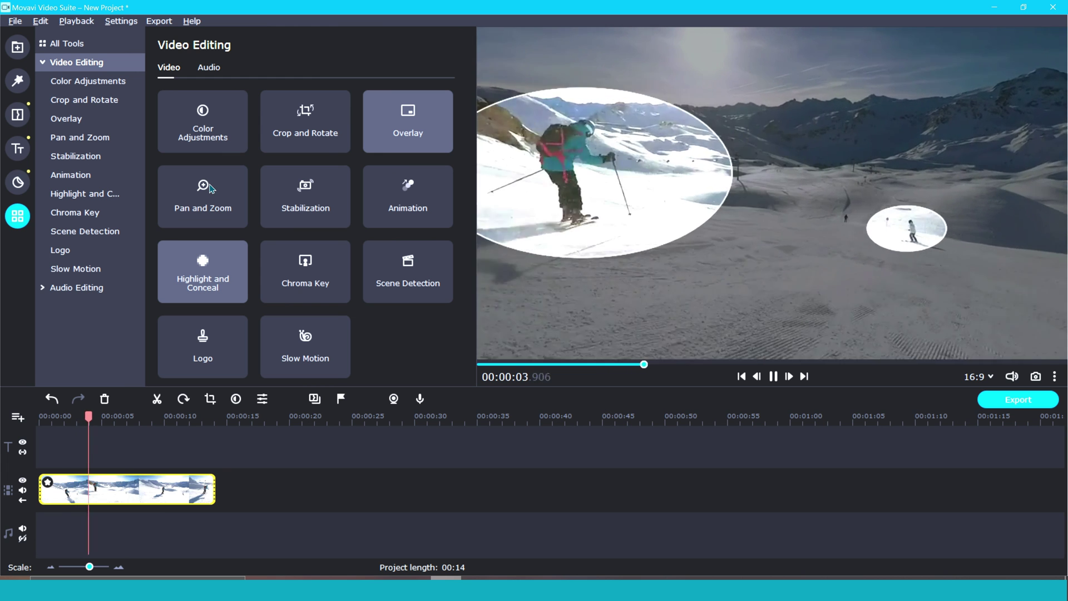
pyautogui.press('space')
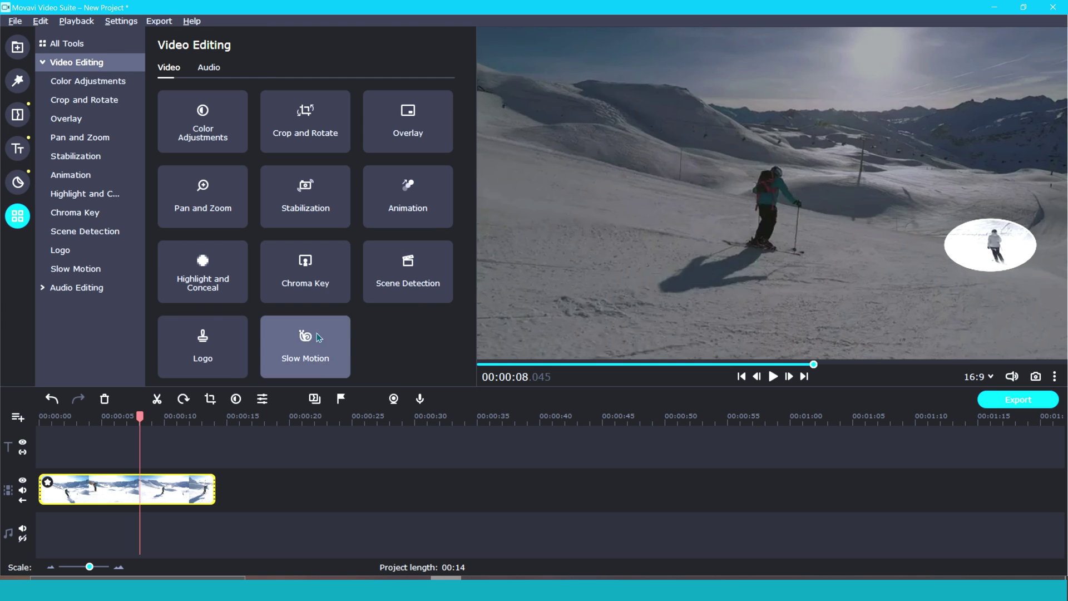
pyautogui.click(74, 486)
pyautogui.click(67, 486)
pyautogui.hotkey('ctrl', 'b')
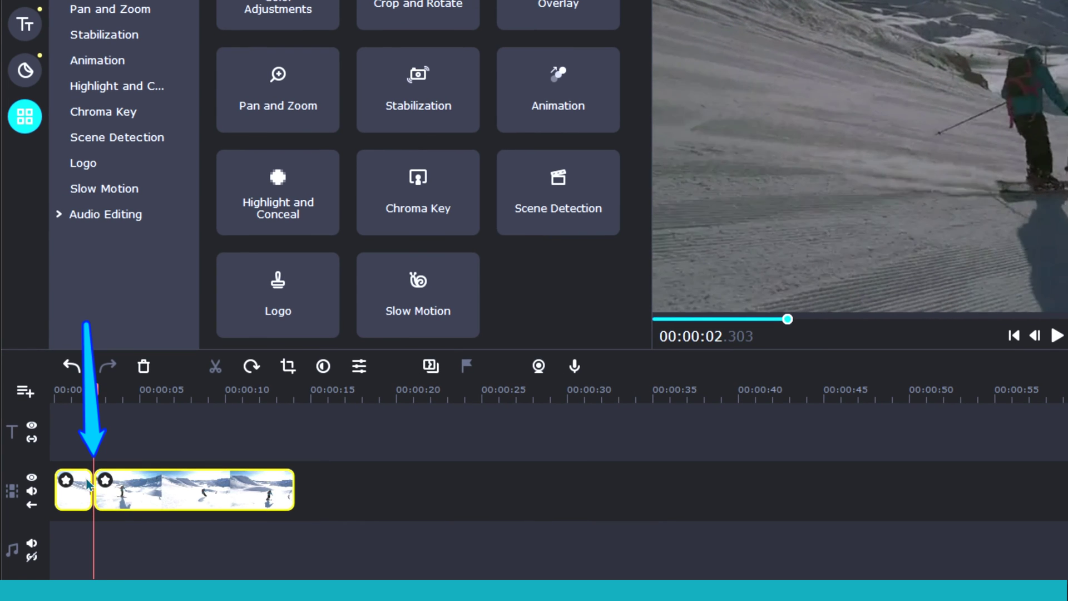
pyautogui.click(144, 487)
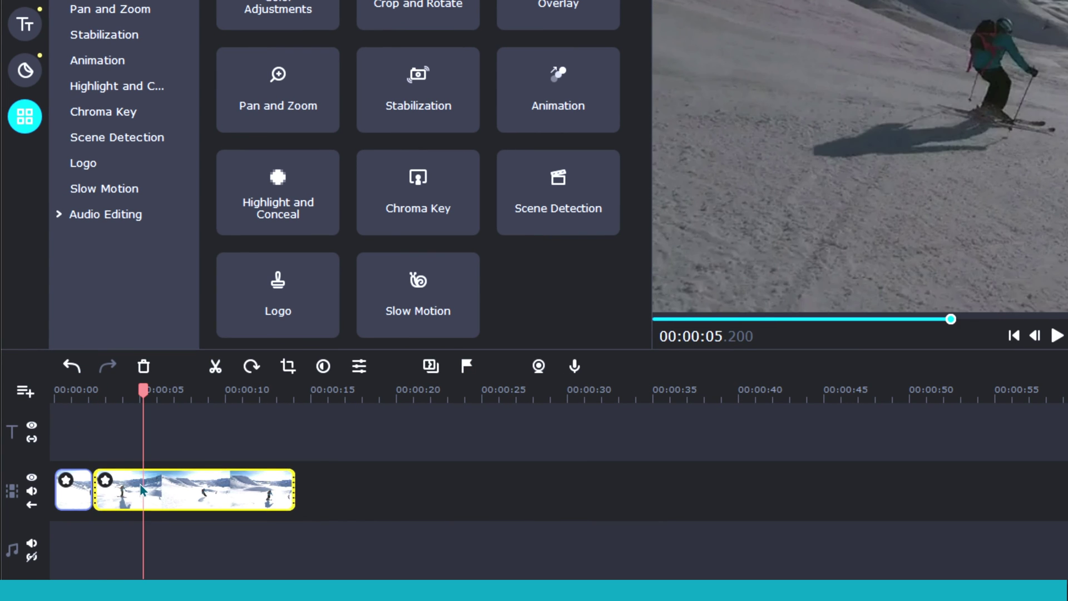
pyautogui.hotkey('ctrl', 'b')
pyautogui.click(177, 489)
pyautogui.hotkey('ctrl', 'b')
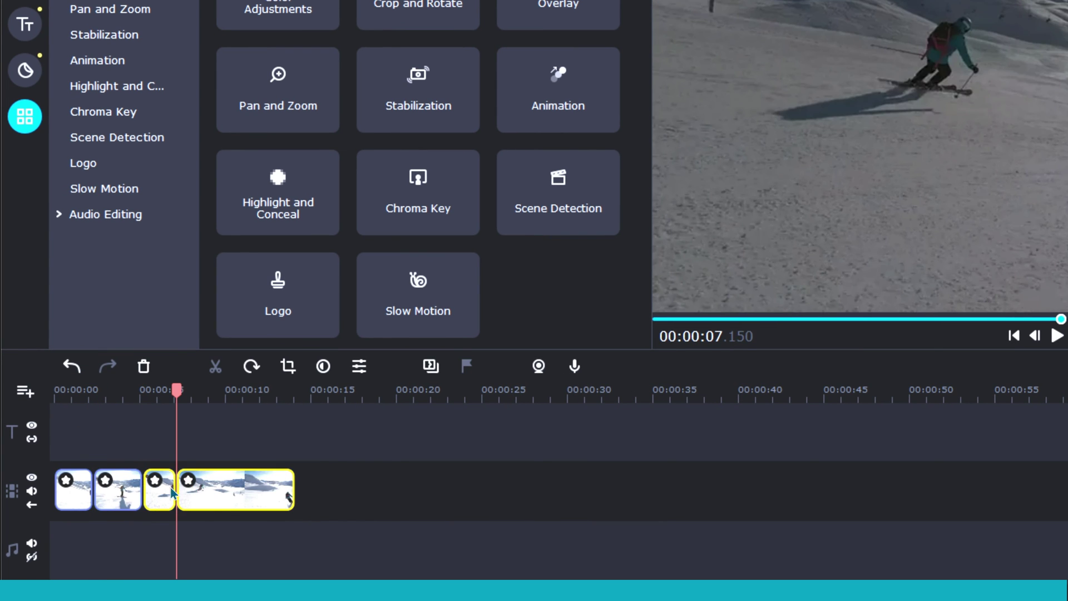
pyautogui.click(124, 489)
pyautogui.moveTo(124, 389); pyautogui.dragTo(54, 390)
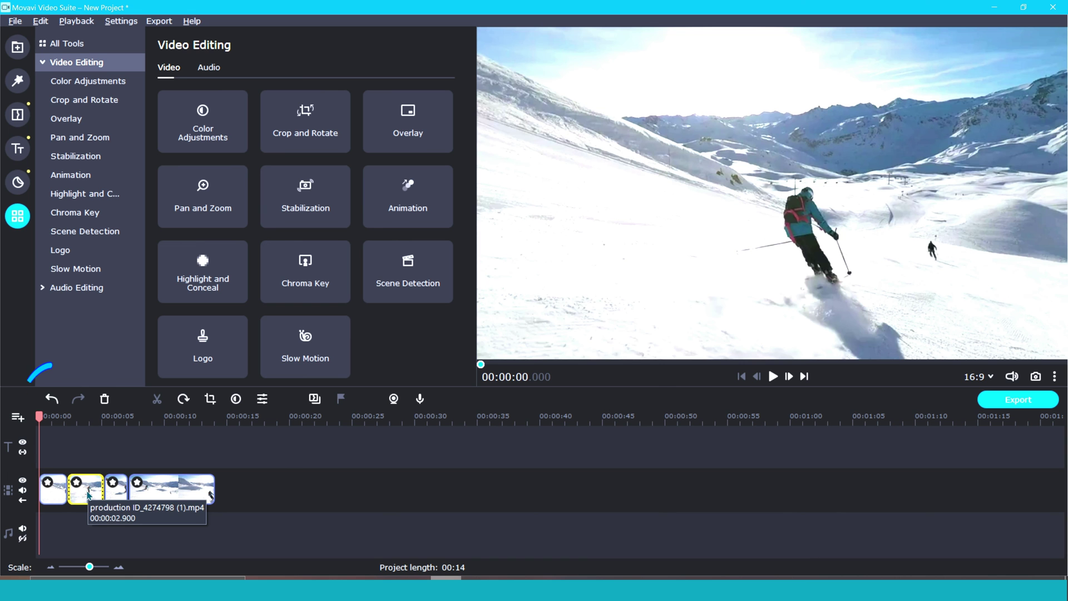
pyautogui.click(74, 371)
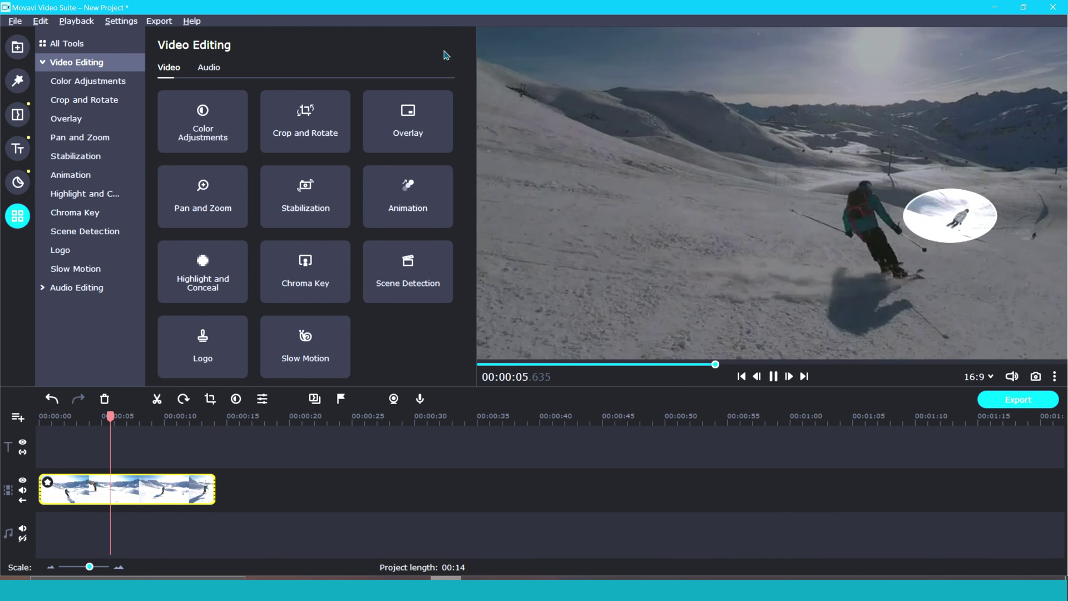